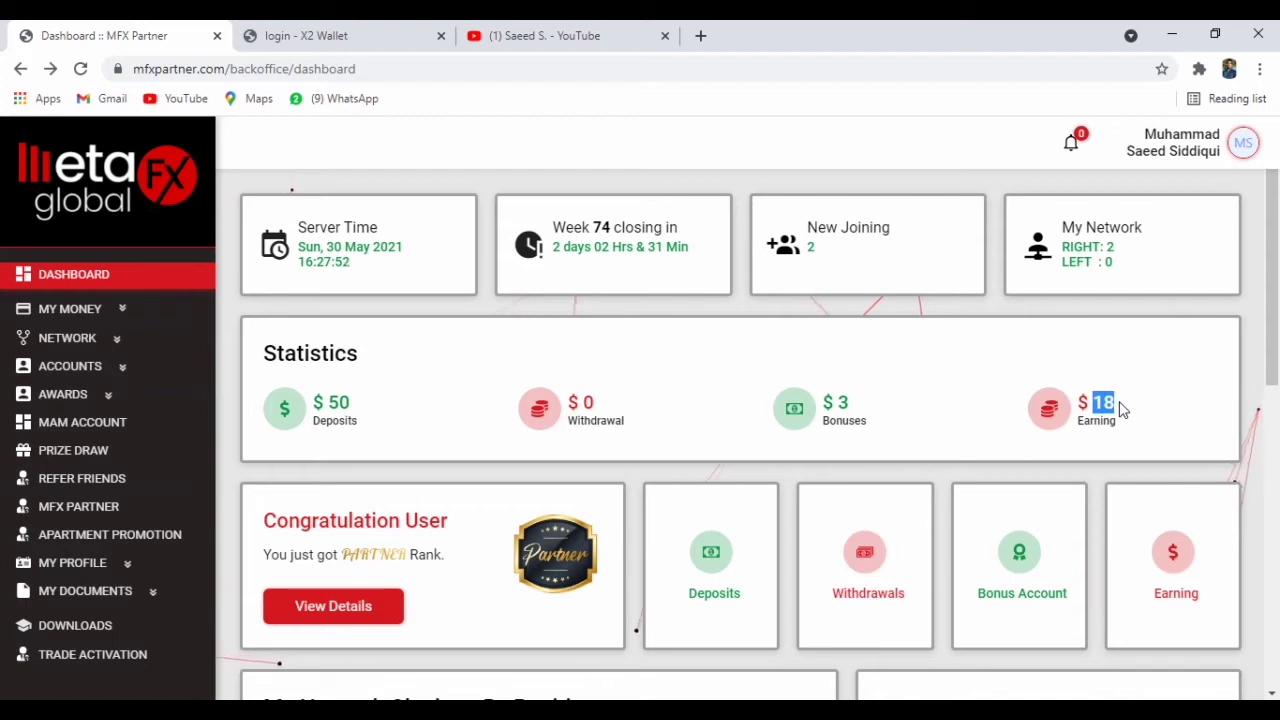
Go to My Money > Withdraw Funds and start a withdrawal on the X2 Wallet card
left_click(995, 410)
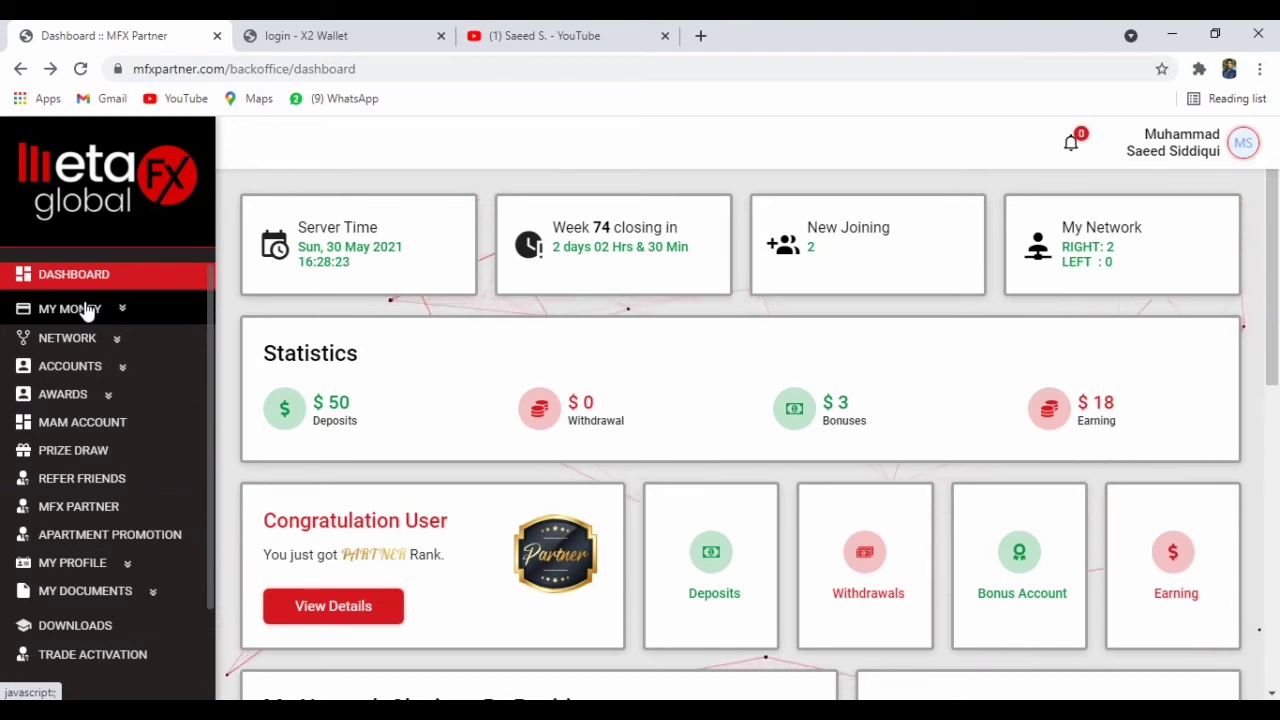
left_click(88, 310)
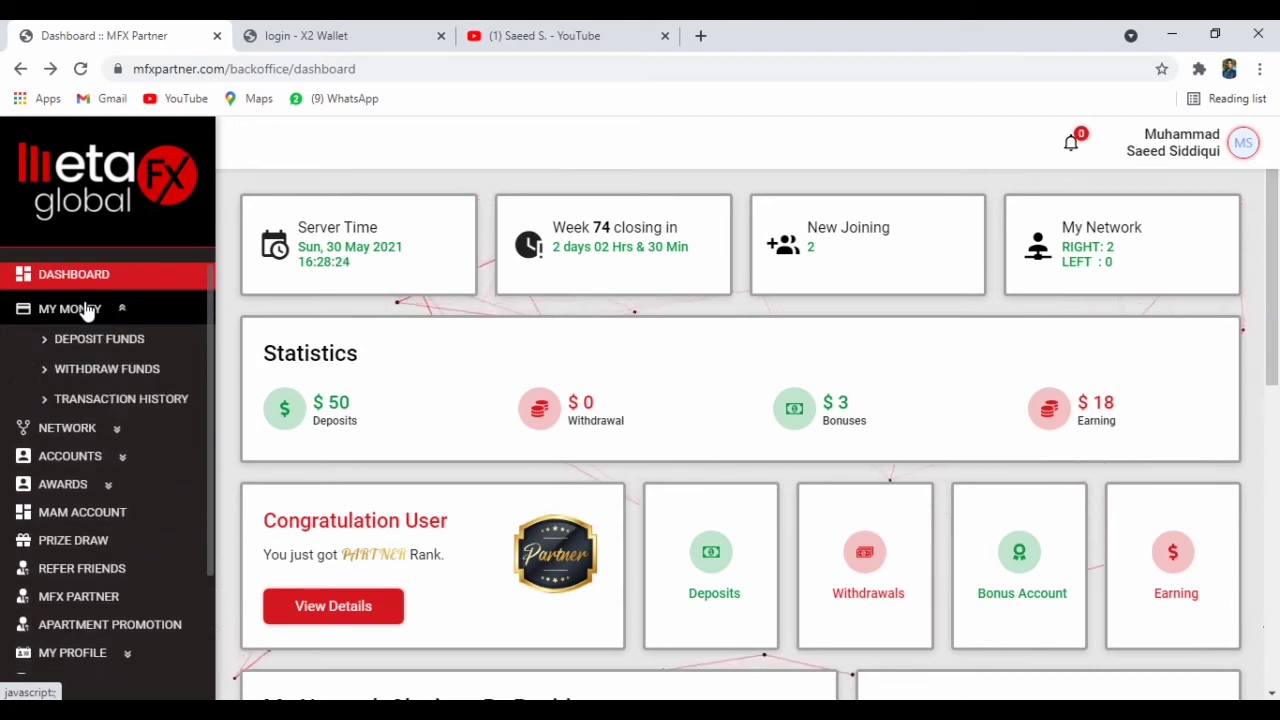
left_click(88, 370)
scroll(498, 623, "down", 1)
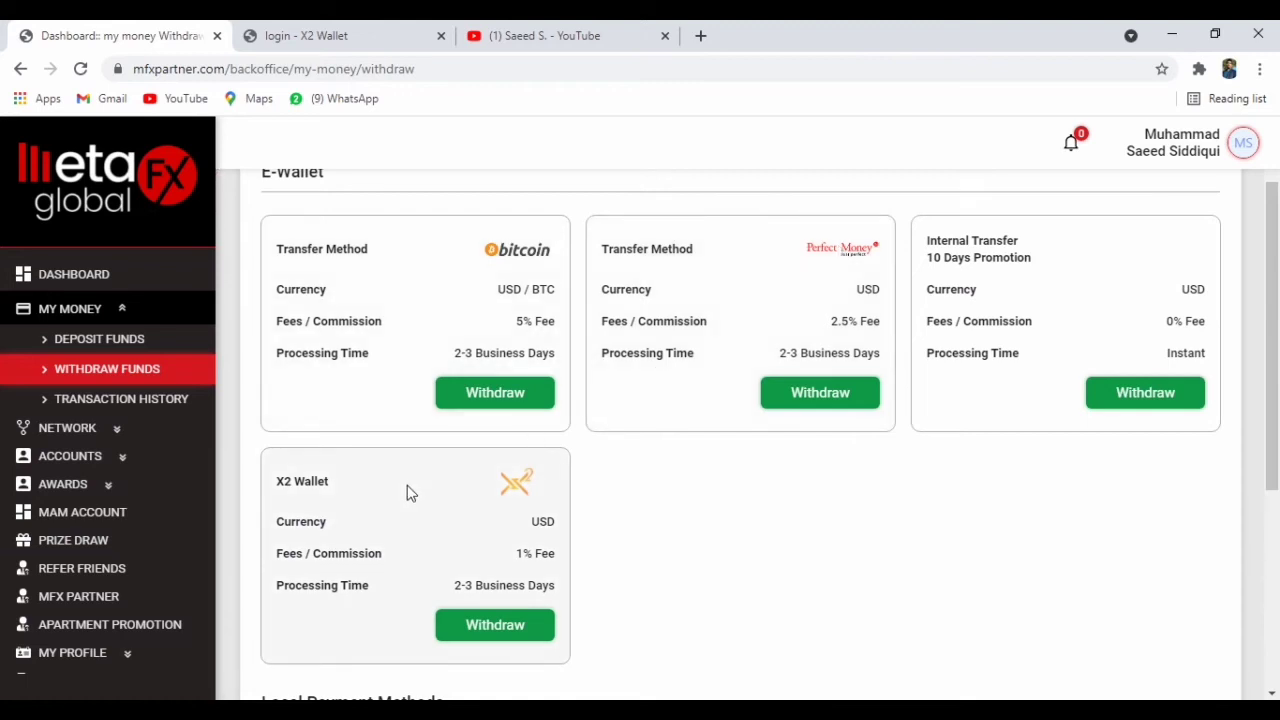
left_click(486, 632)
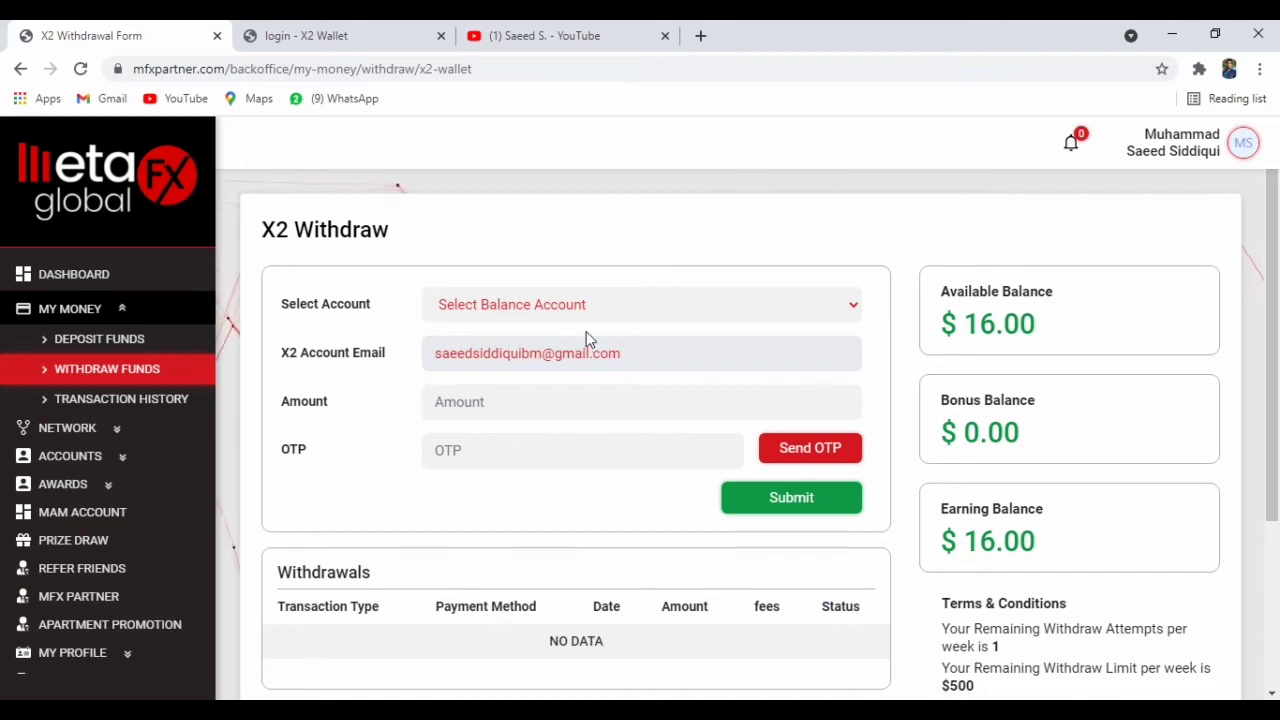
Select the Earning Account and enter a withdrawal amount of 16
left_click(588, 306)
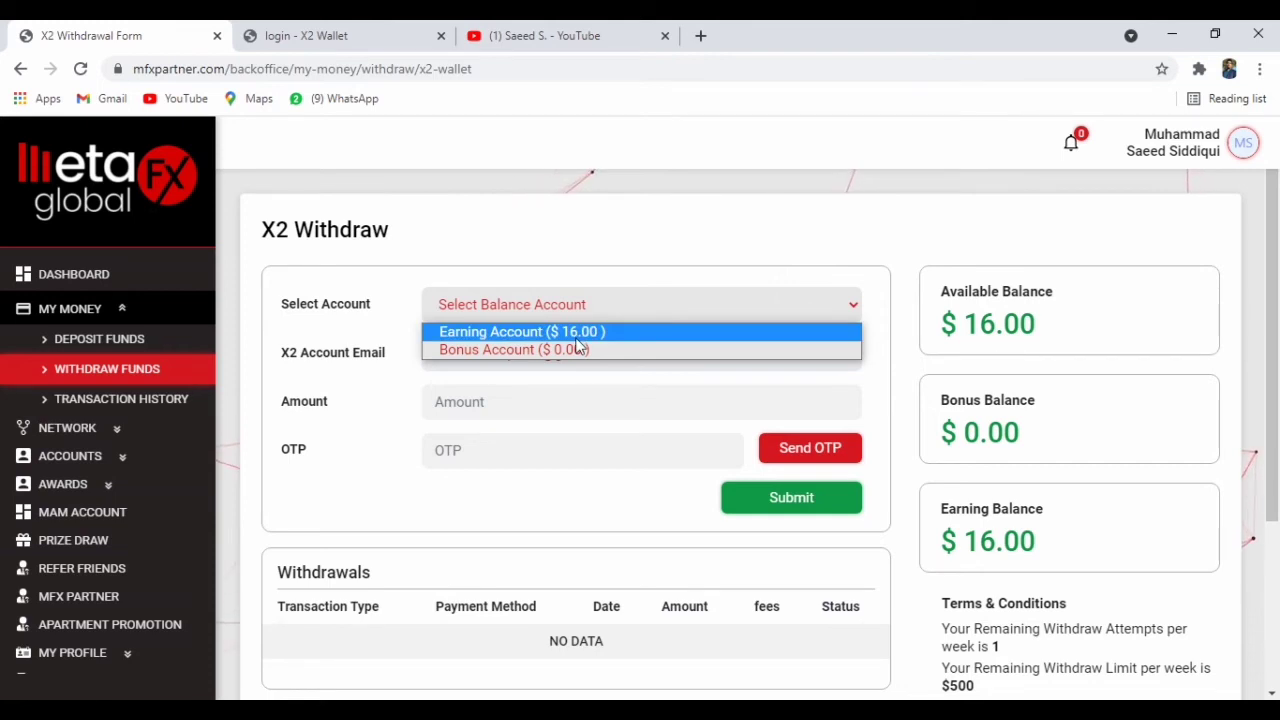
left_click(577, 334)
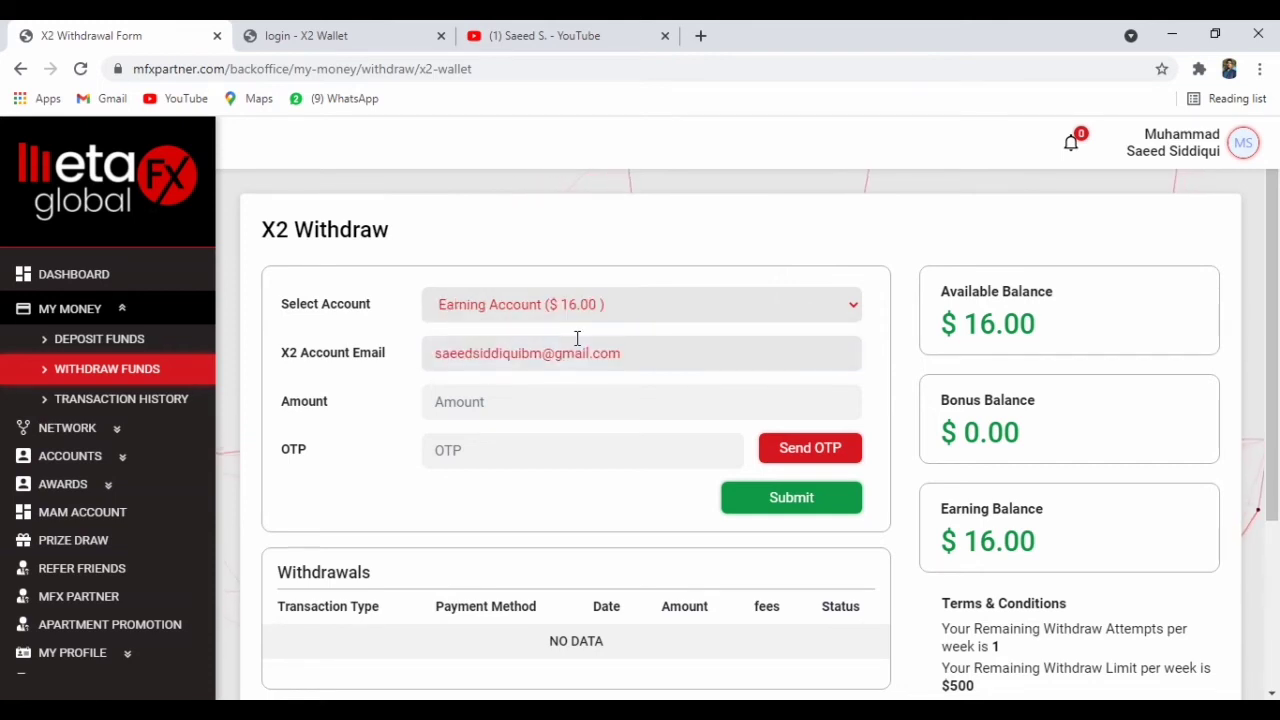
left_click(553, 408)
type("16")
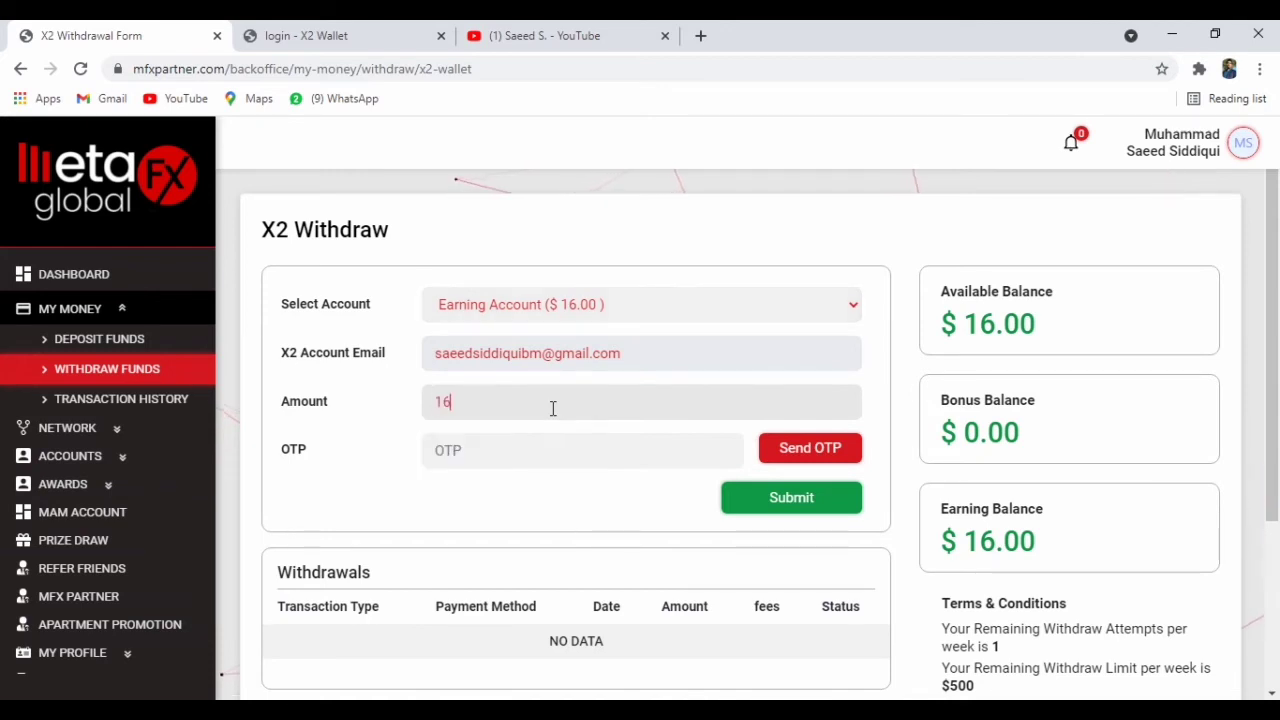
Request a one-time password and enter the received OTP code
left_click(856, 455)
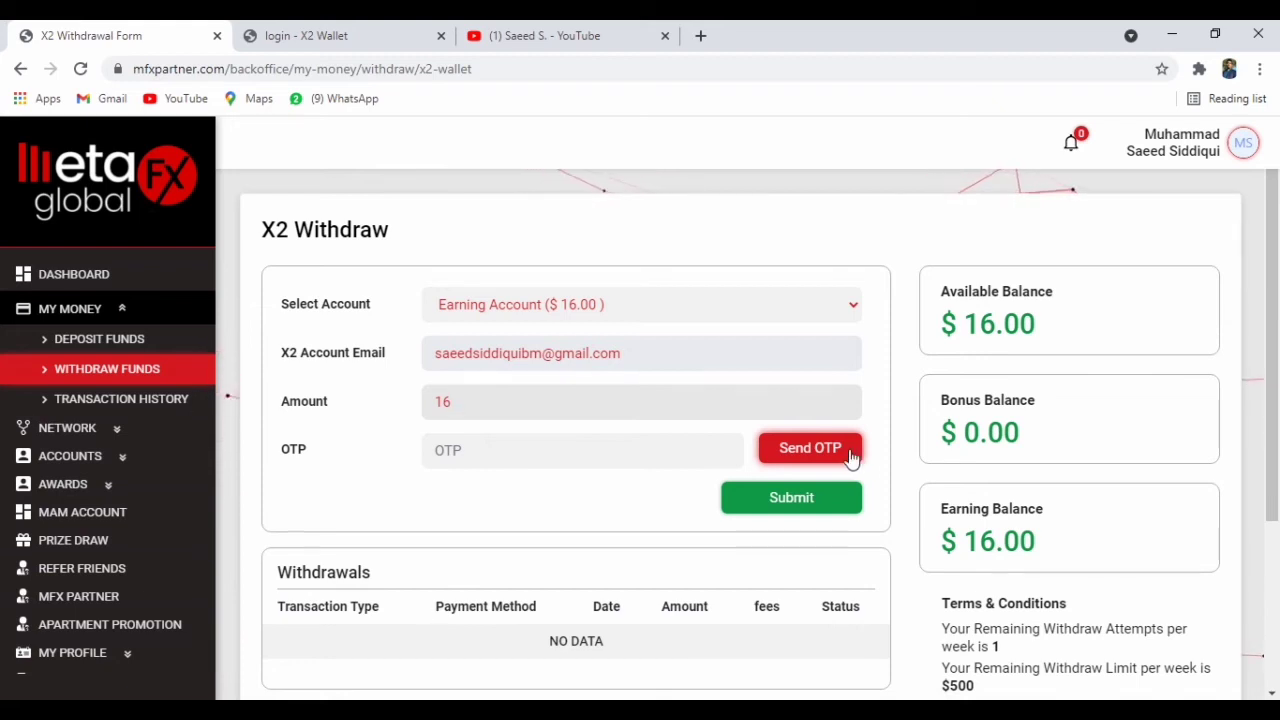
left_click(637, 450)
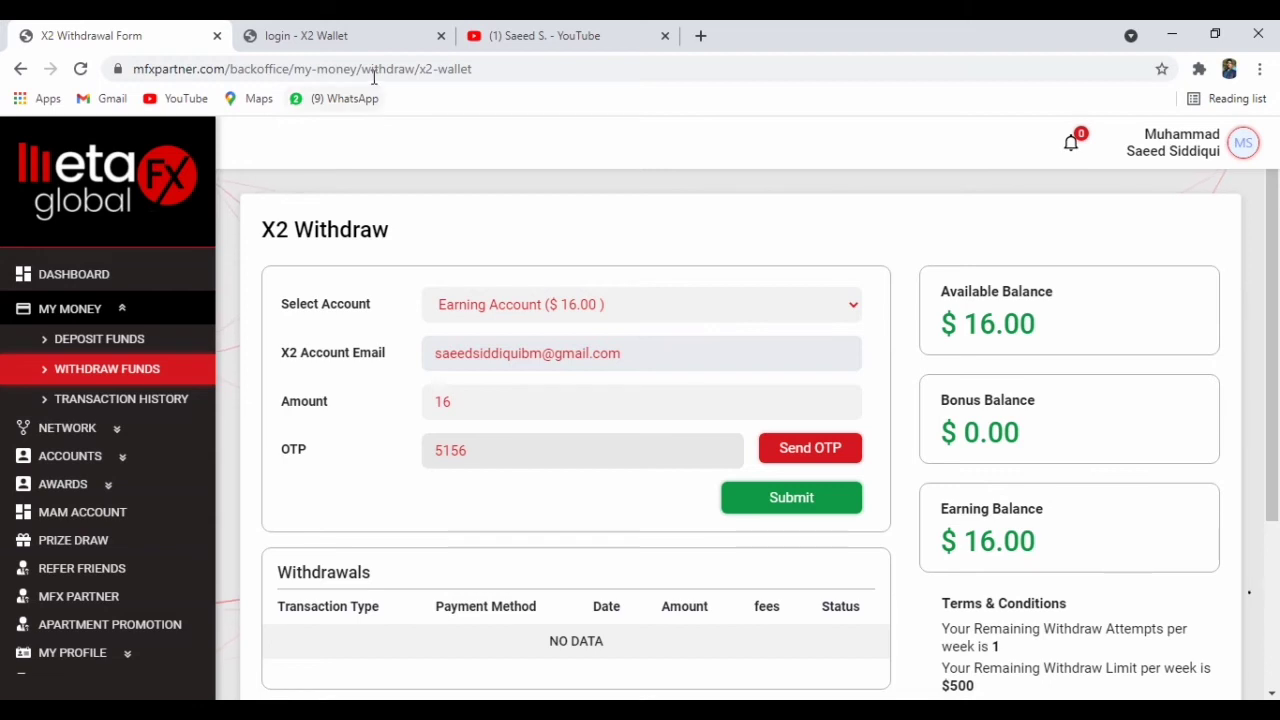
left_click(393, 37)
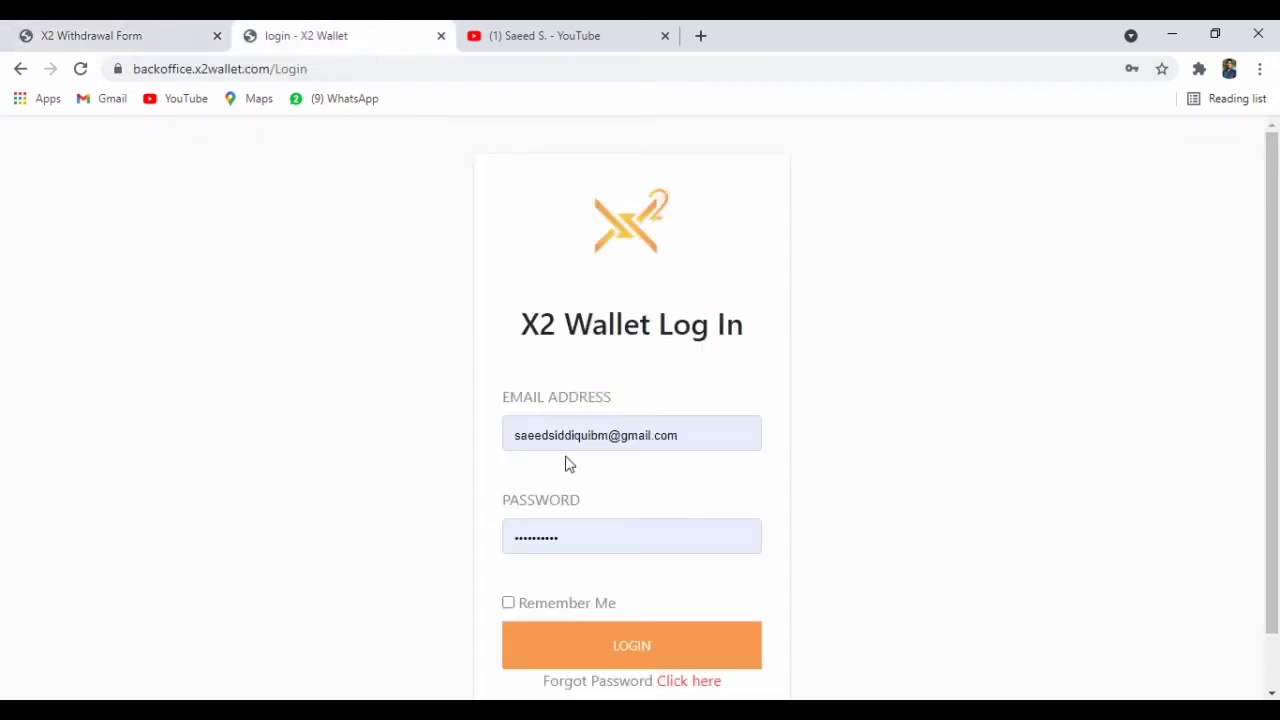
Log in to X2 Wallet with Remember Me ticked and check the $0.00 X2 balance
left_click(523, 606)
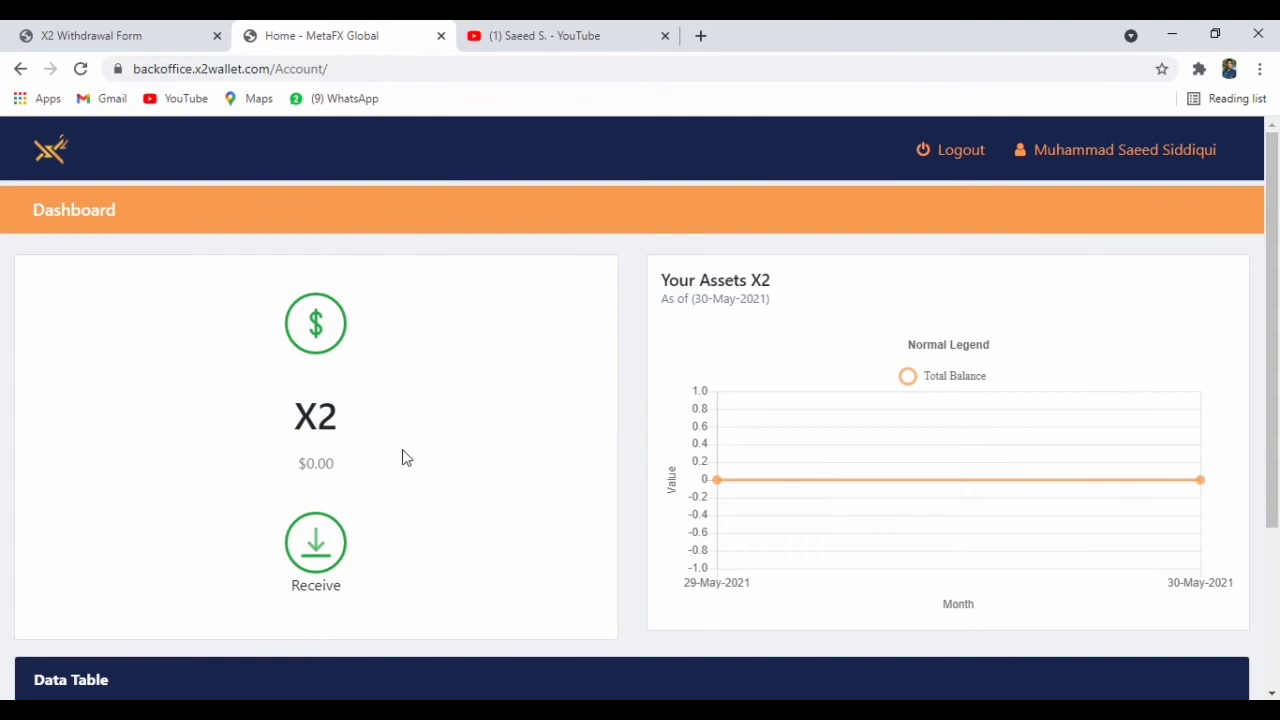
left_click_drag(300, 462, 348, 467)
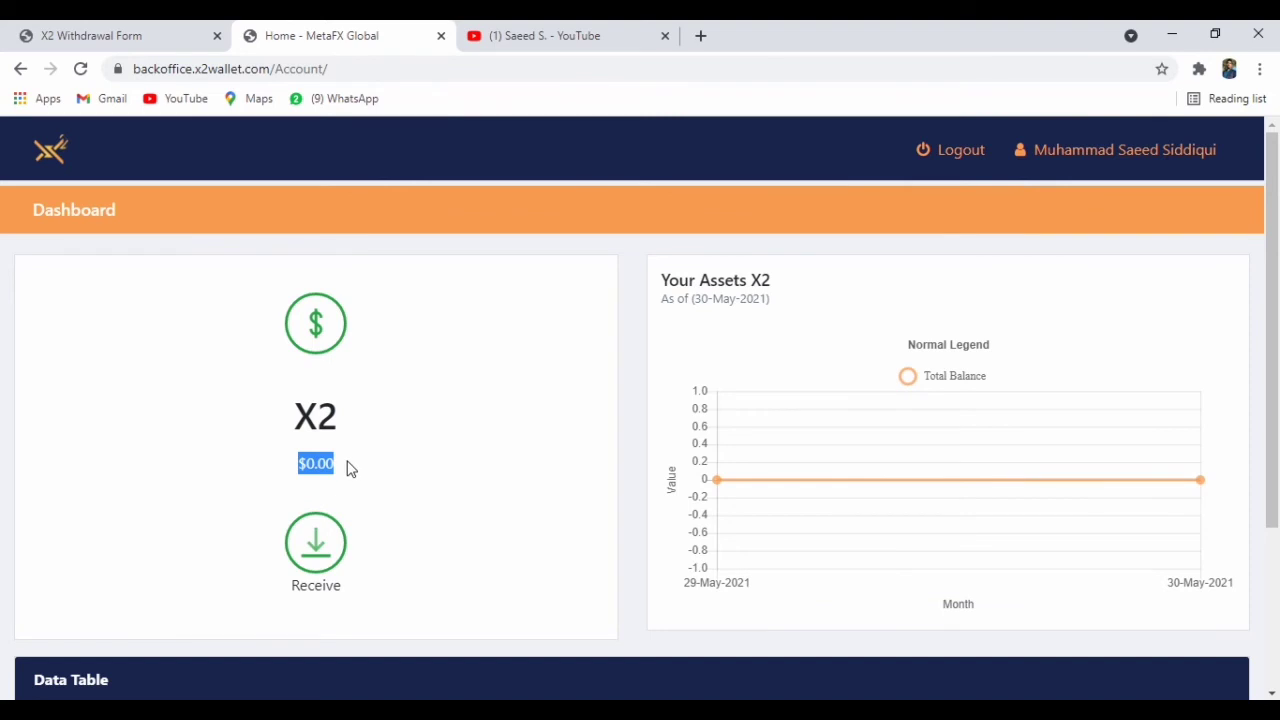
left_click(350, 468)
Open My Money > Deposit Funds and start an X2 Wallet deposit, noting its No Commission fee
left_click(172, 45)
left_click(109, 312)
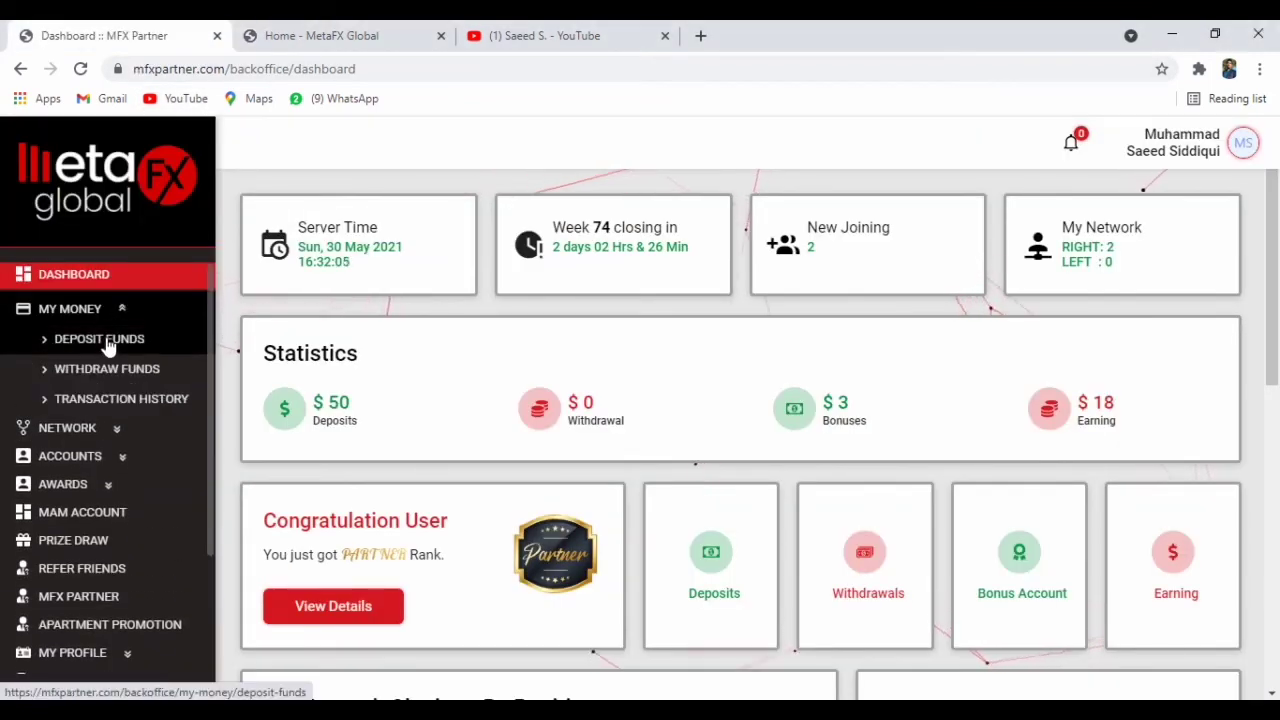
left_click(109, 342)
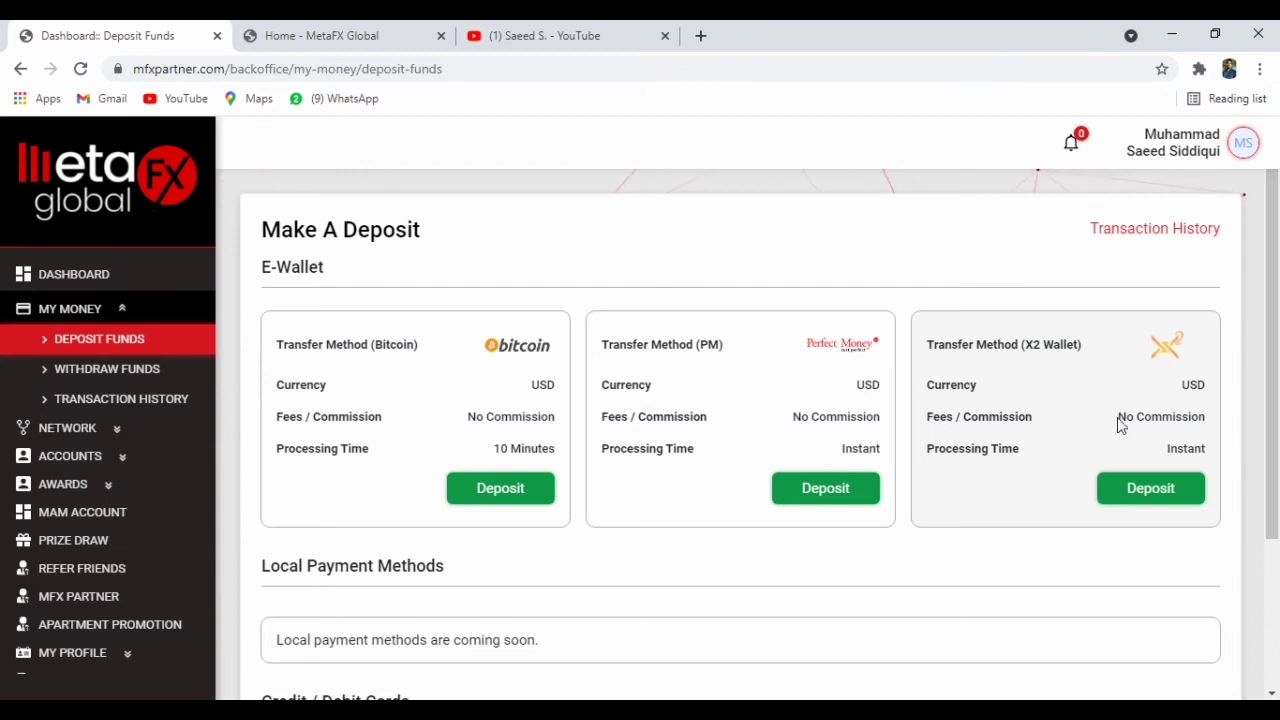
left_click_drag(1120, 425, 1198, 424)
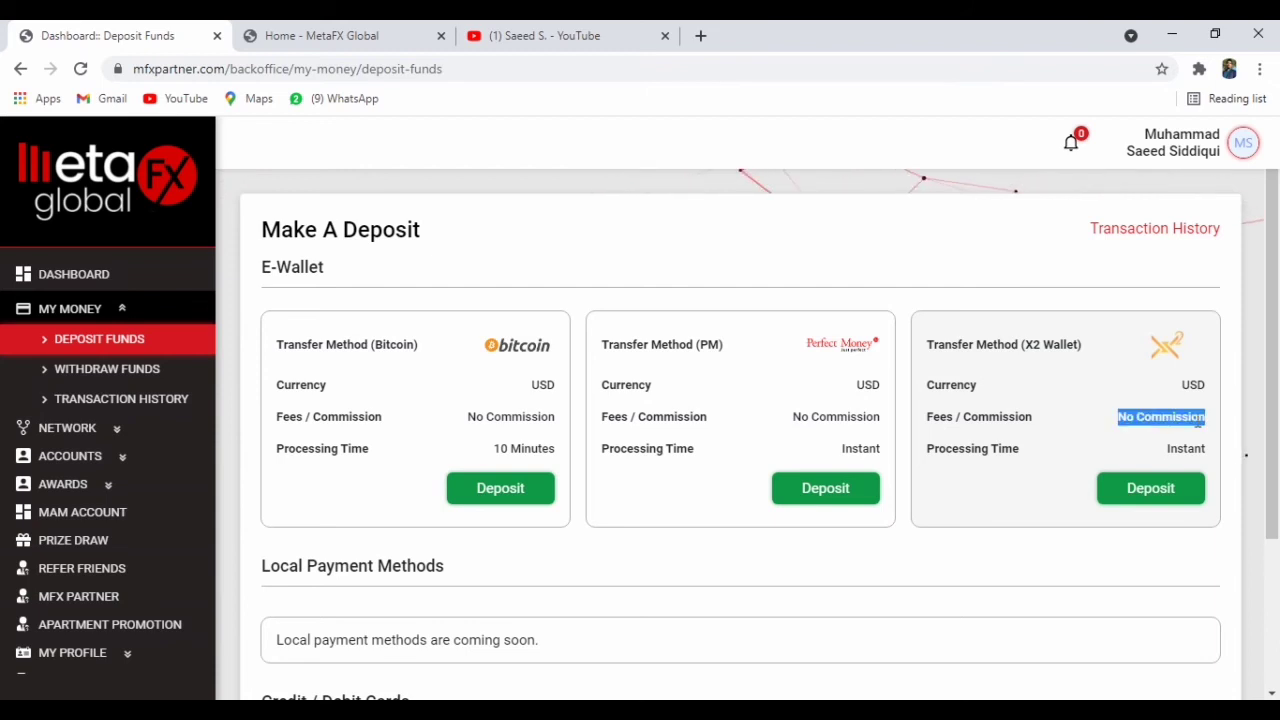
left_click(1152, 437)
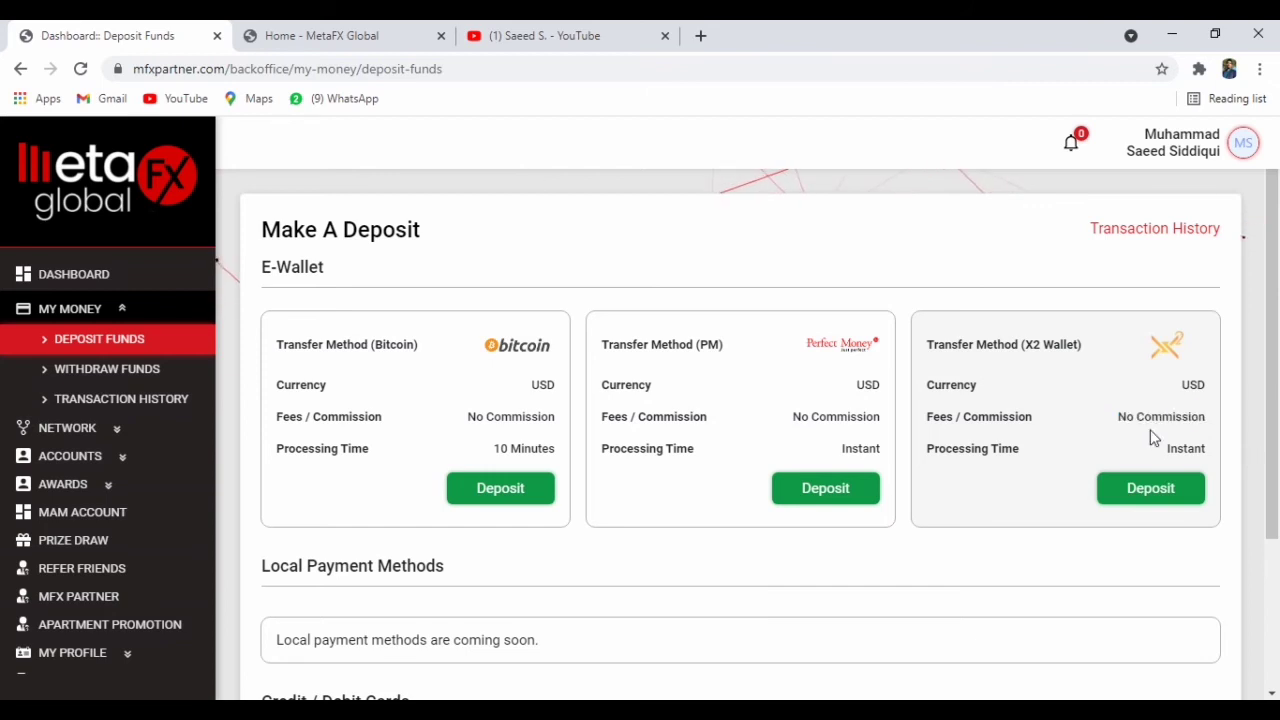
left_click(1143, 508)
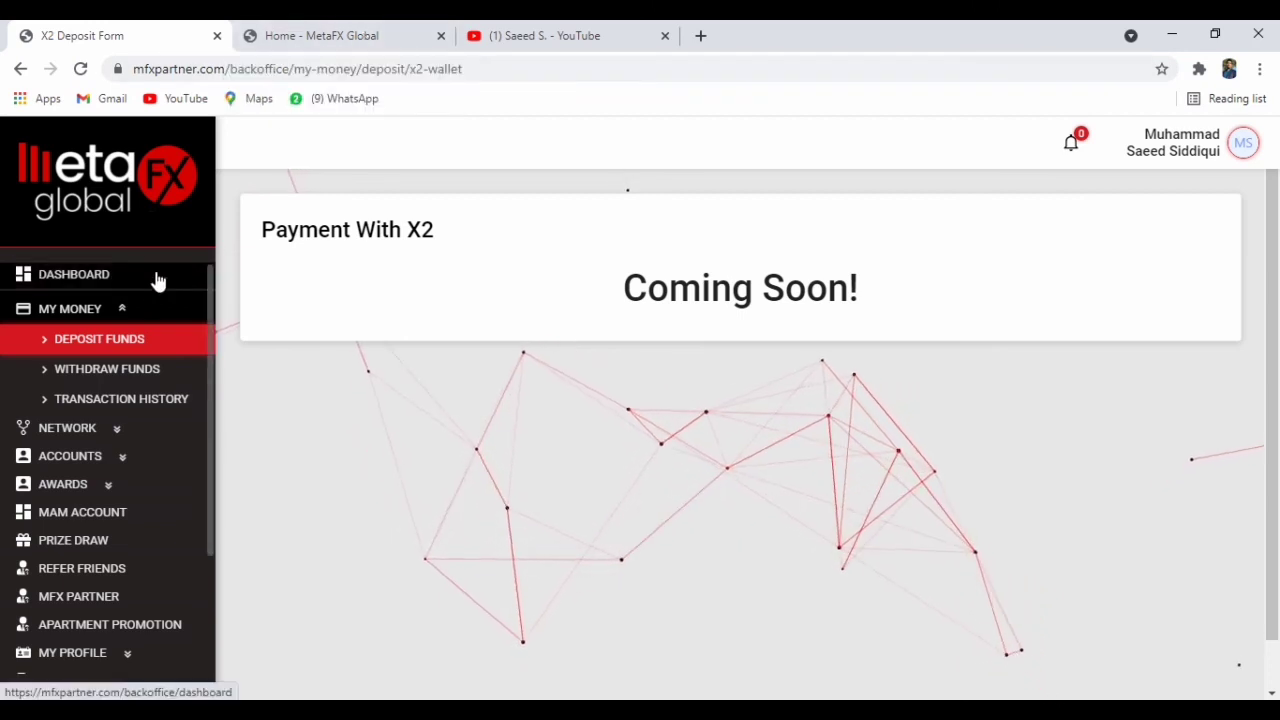
From the X2 Wallet dashboard, open the Send X2 form with Meta FX Global as transfer type
left_click(360, 29)
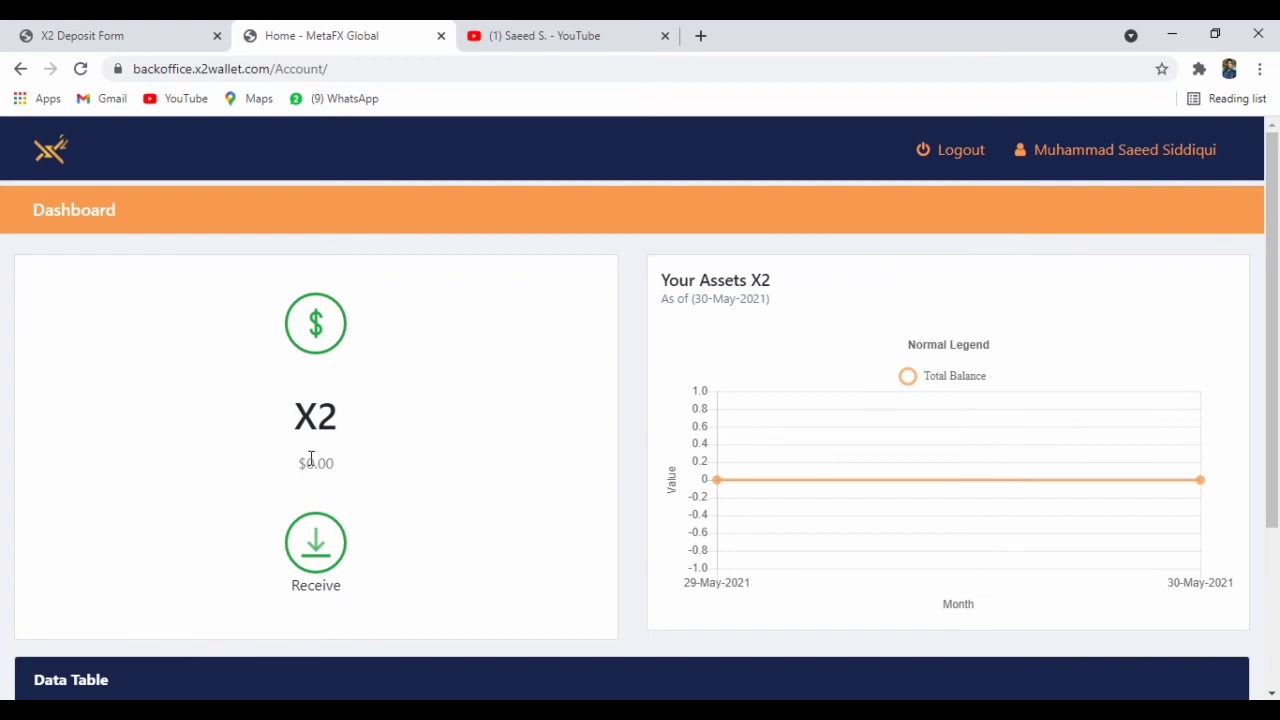
left_click(318, 548)
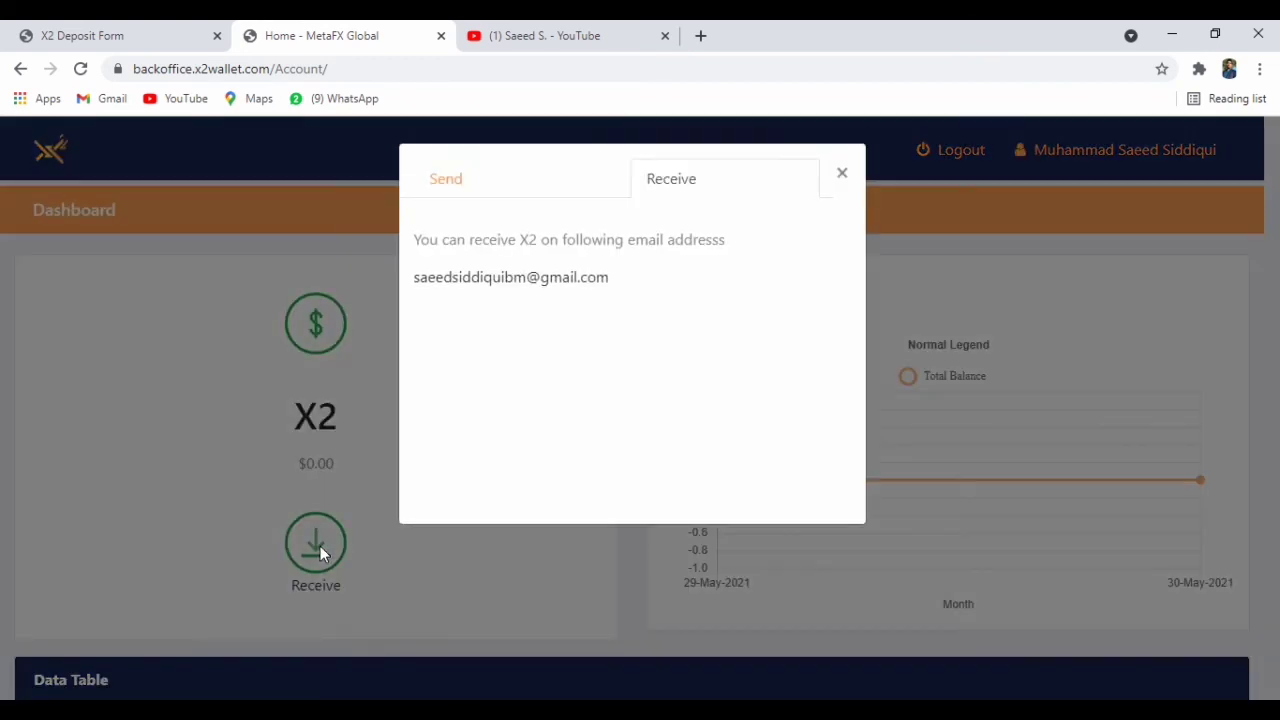
left_click(517, 186)
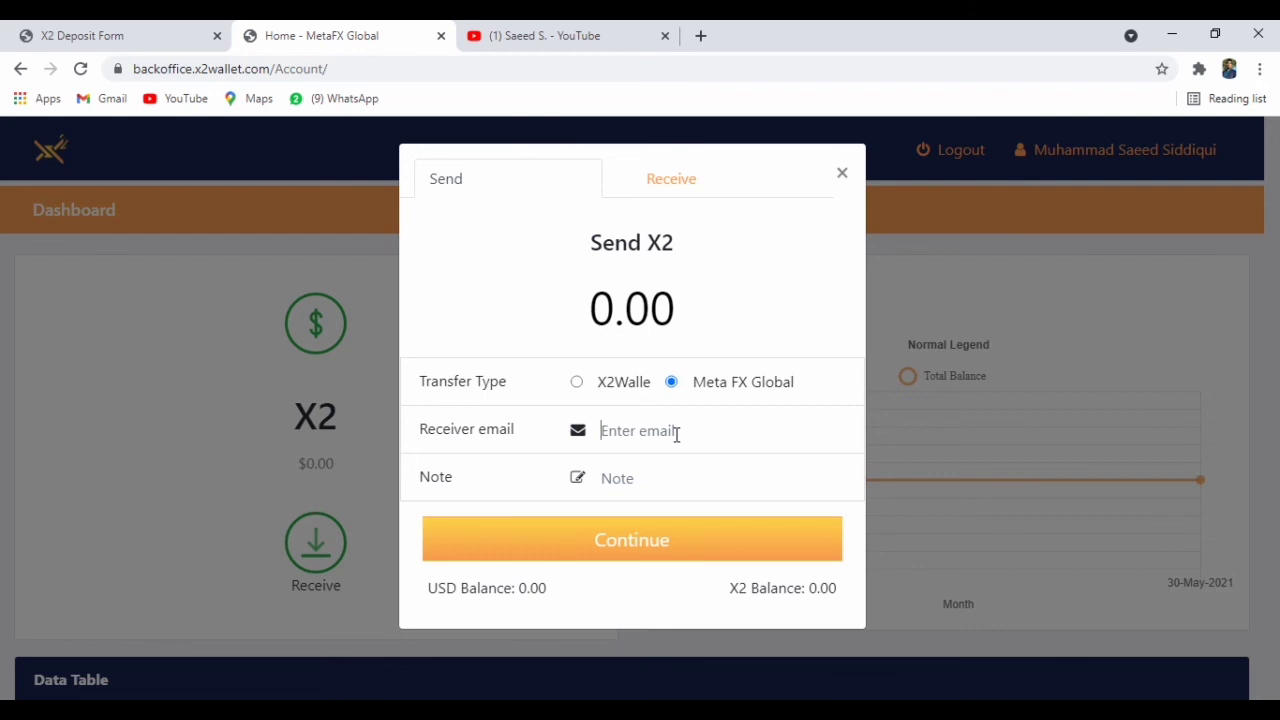
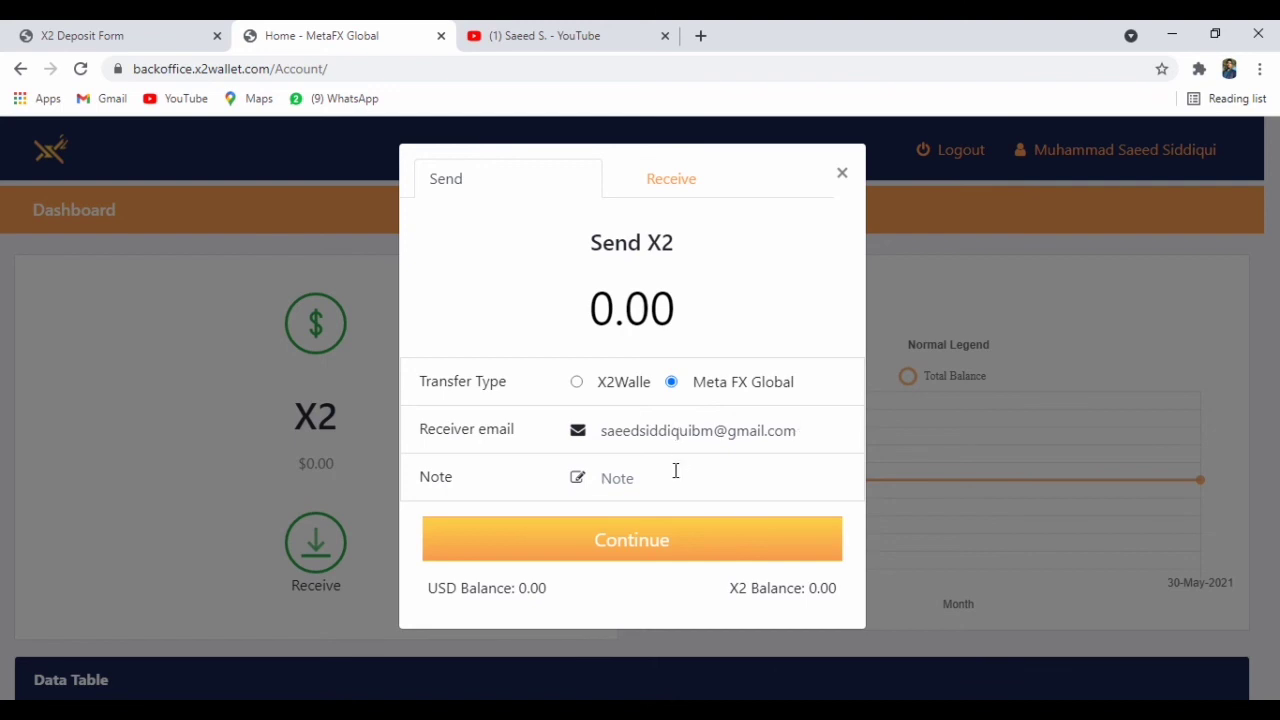
Fill Send X2 with the receiver's e-mail, note 'investment' and amount 16, then continue
left_click(676, 471)
left_click_drag(677, 302, 575, 320)
key("BackSpace")
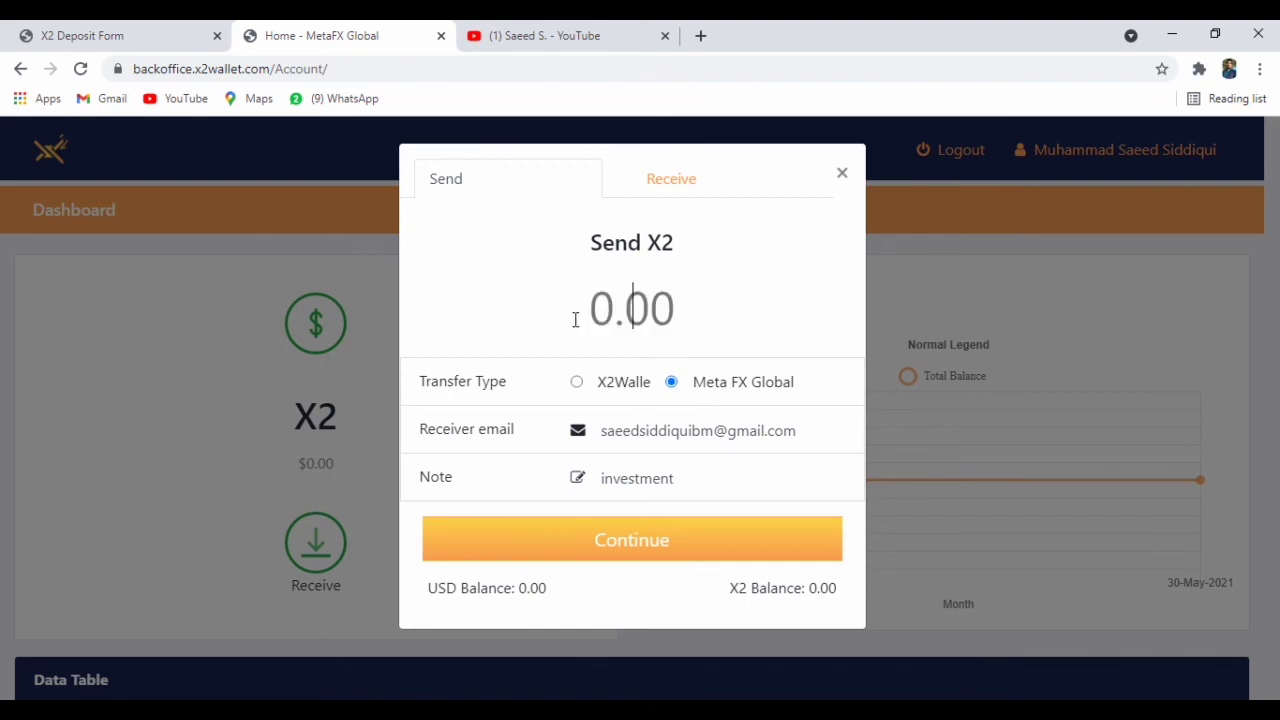
type("16")
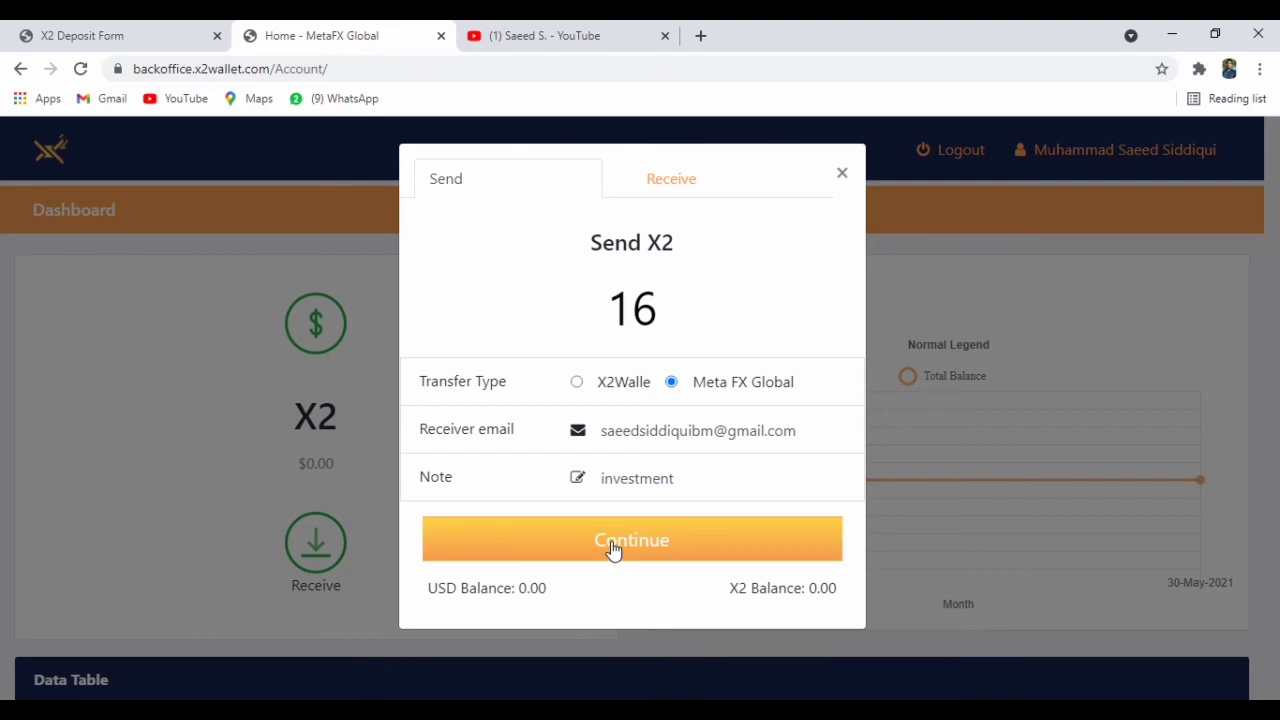
left_click(846, 186)
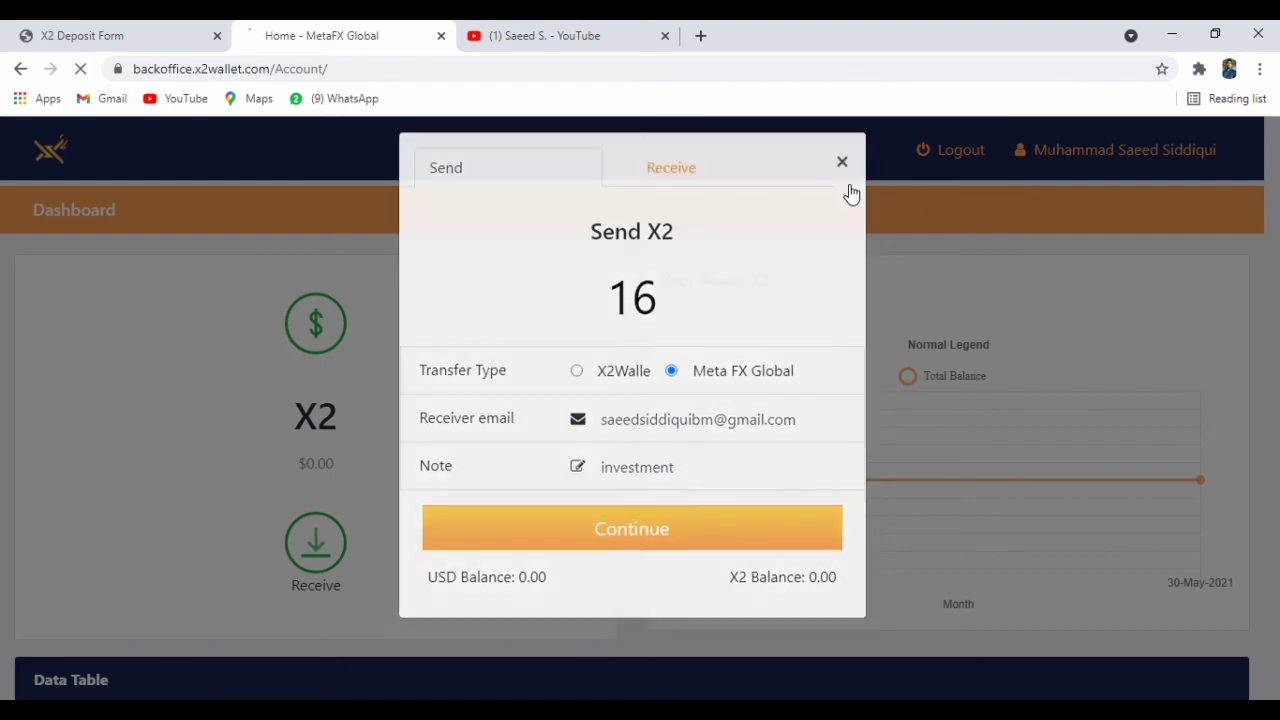
left_click(91, 35)
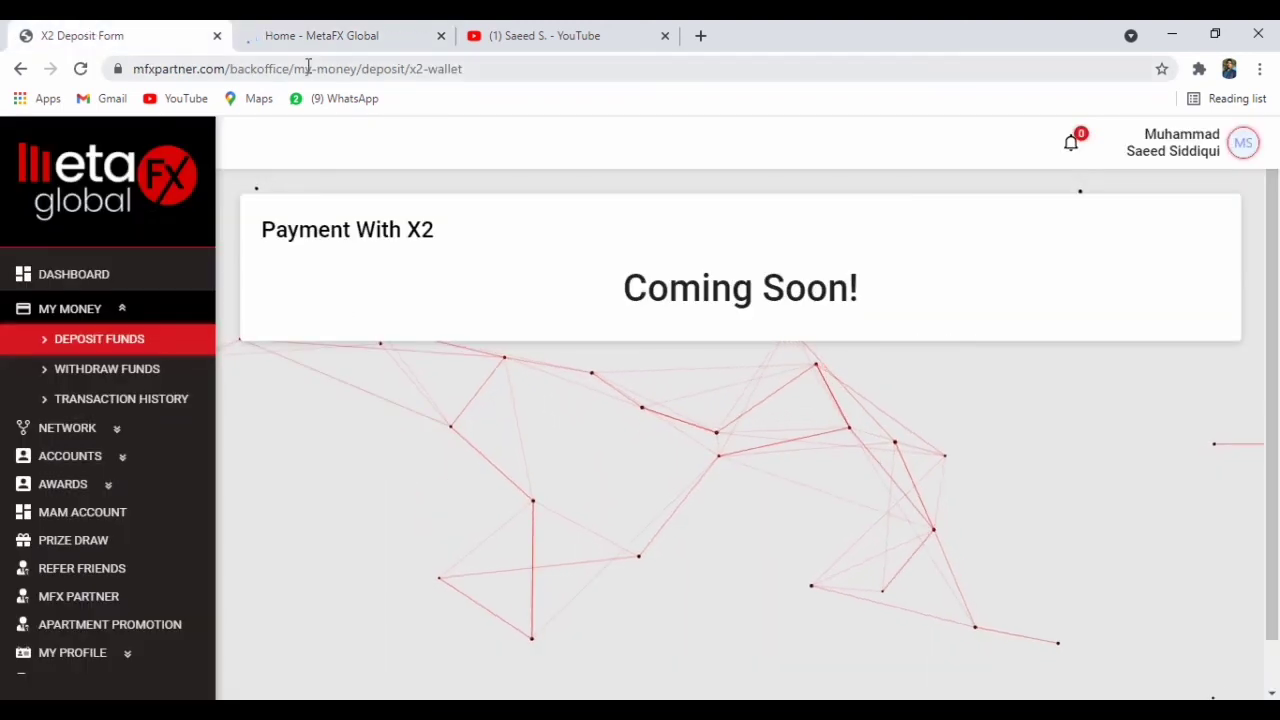
Check the loading X2 Wallet page, then switch to the YouTube channel page
left_click(318, 38)
left_click(40, 38)
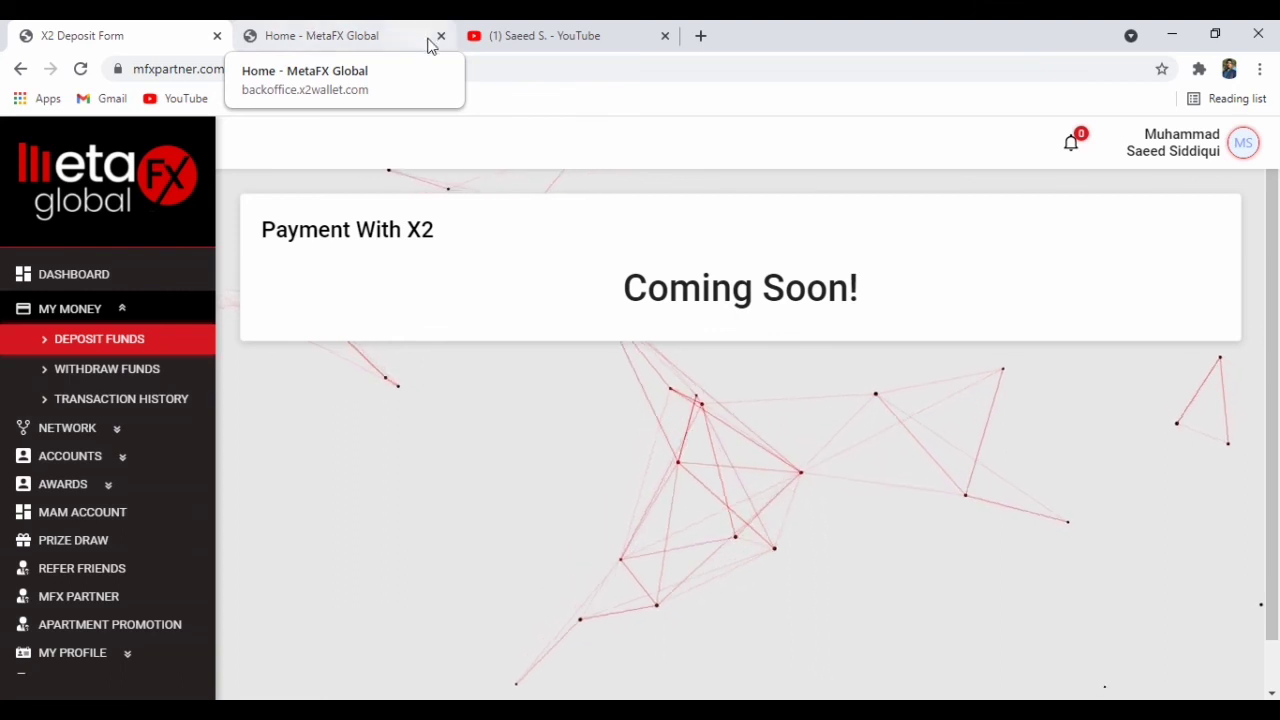
left_click(496, 38)
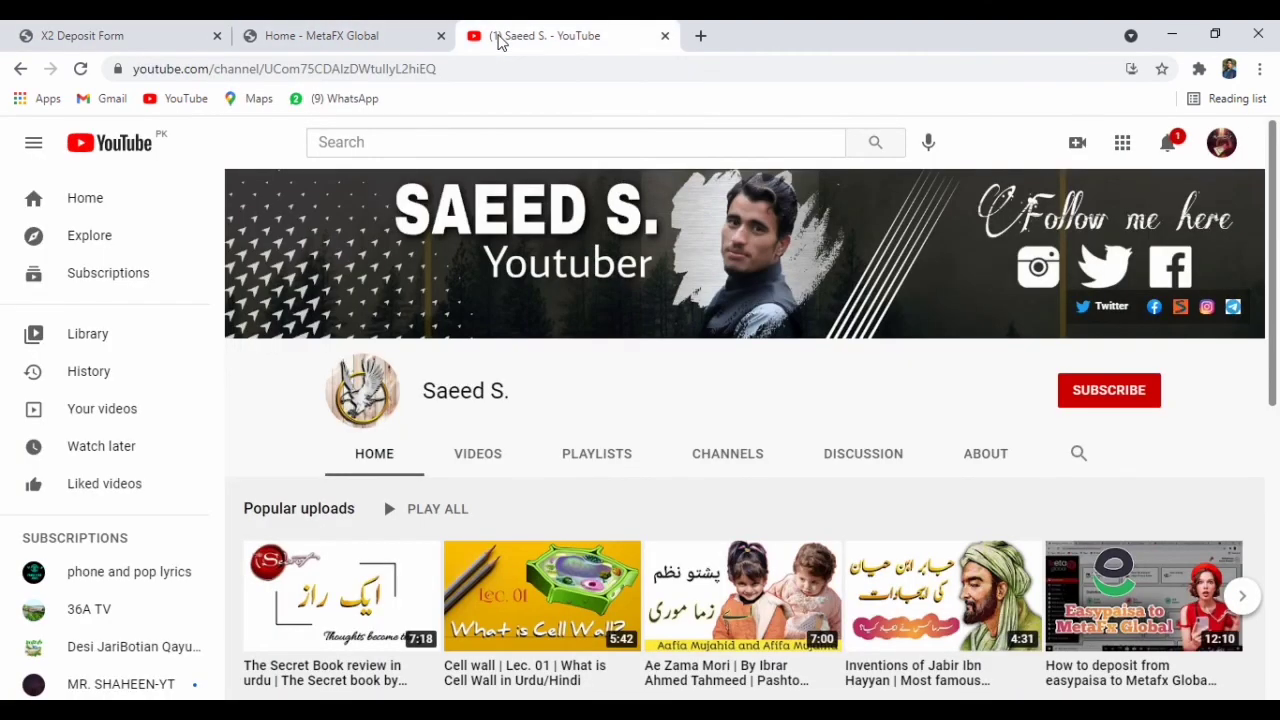